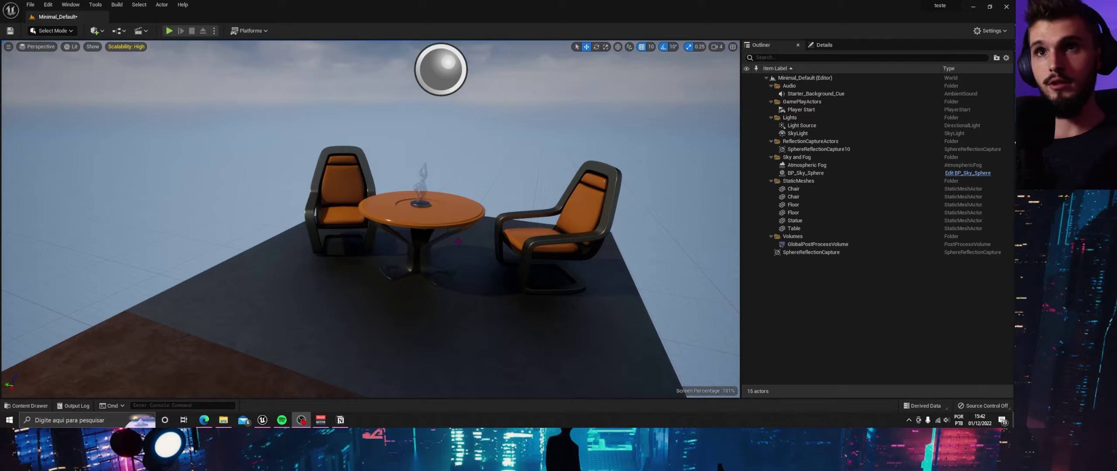
# Fly in to frame the round table and two chairs close up, then bring up Viewport Options.
pyautogui.moveTo(370, 218); pyautogui.dragTo(375, 210, button='right')
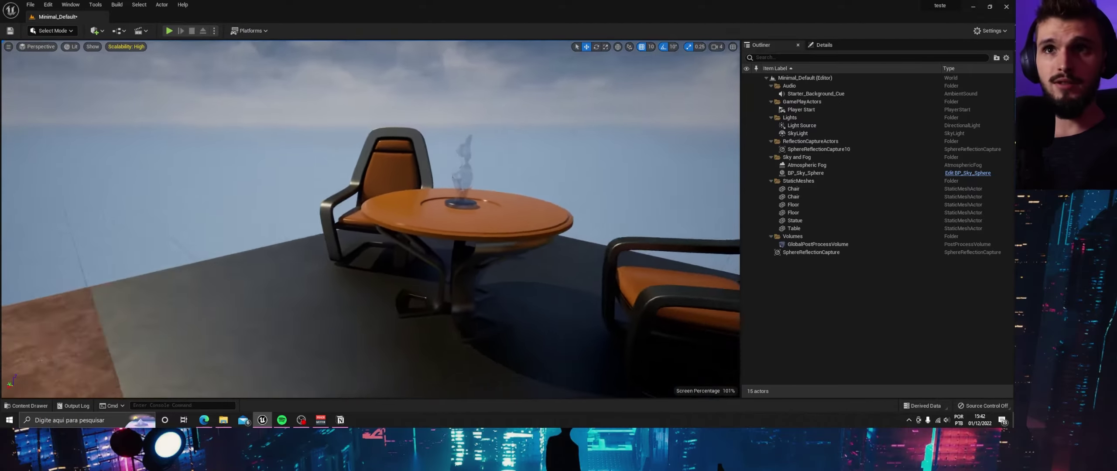
pyautogui.moveTo(458, 127); pyautogui.dragTo(458, 119, button='right')
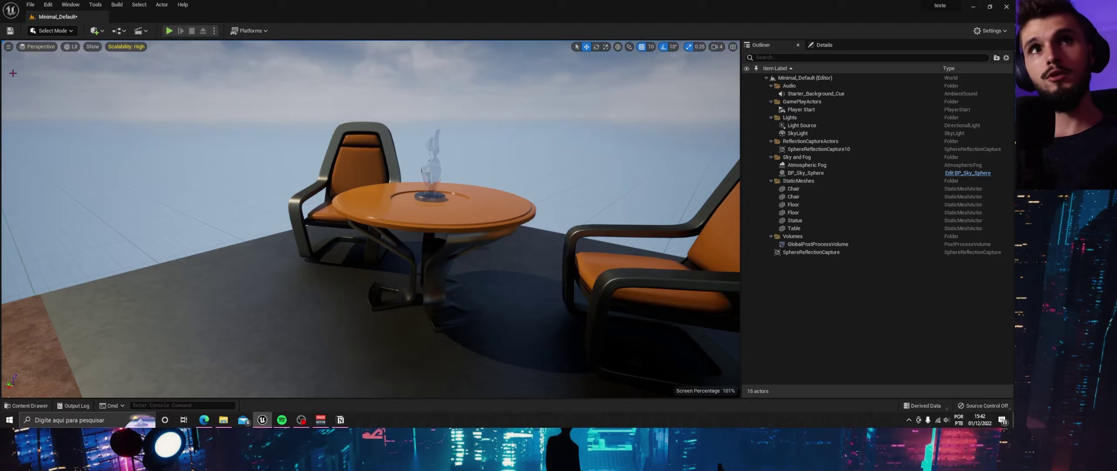
pyautogui.click(8, 46)
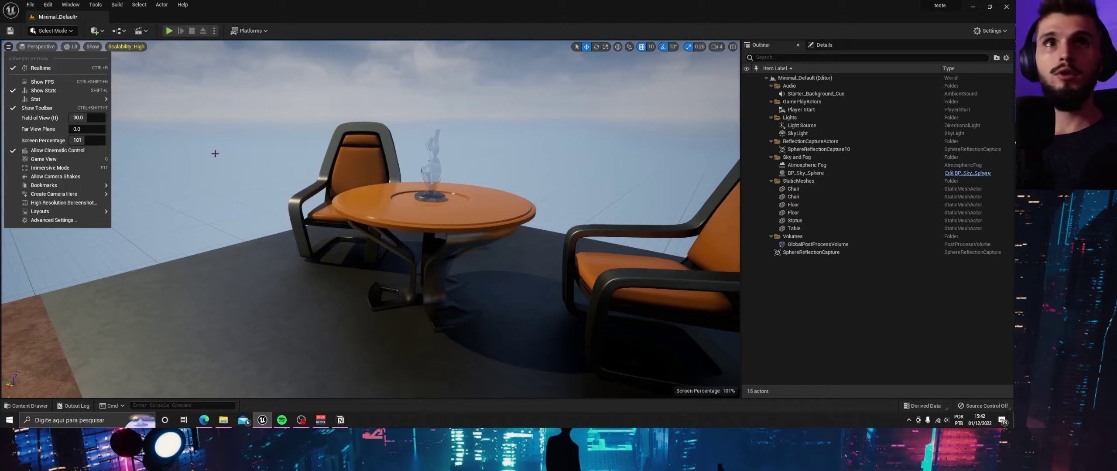
# Uncheck Realtime in Viewport Options so the Realtime Off badge shows, then reframe the scene.
pyautogui.click(19, 68)
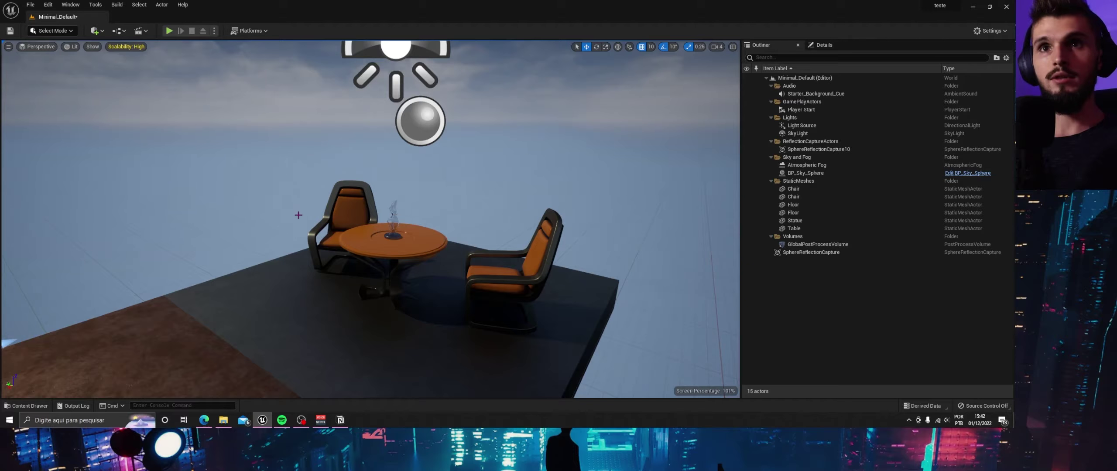
pyautogui.click(9, 43)
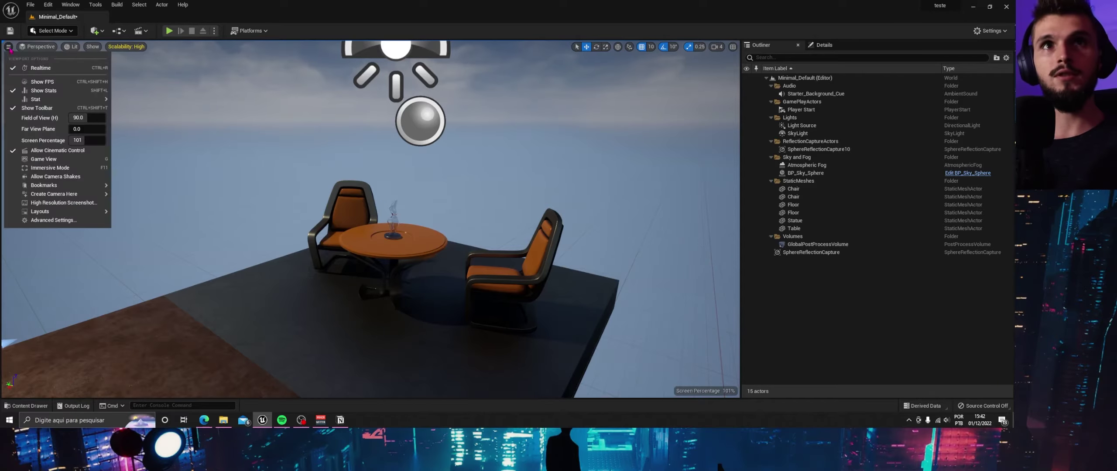
pyautogui.click(22, 65)
pyautogui.moveTo(299, 141); pyautogui.dragTo(298, 141, button='right')
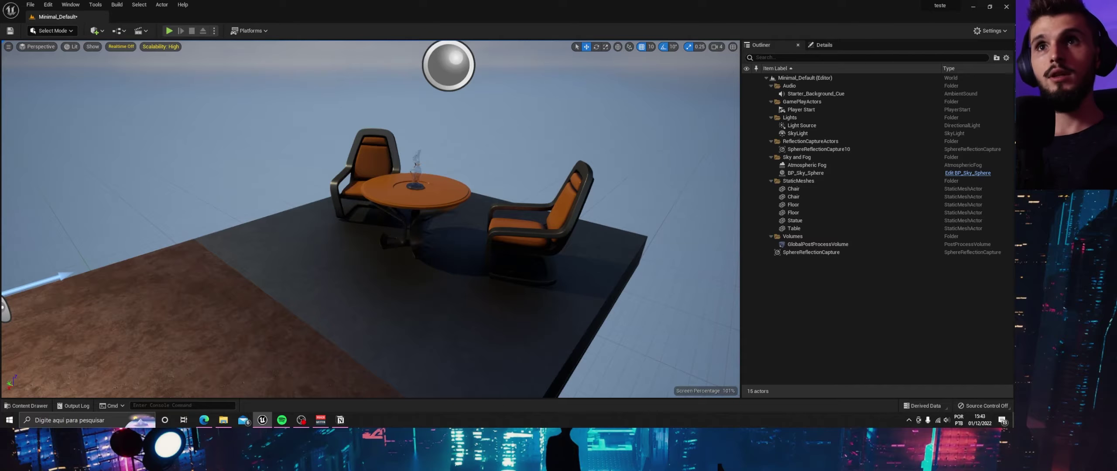
# Move the camera closer around the table and chair, then bring up Viewport Options.
pyautogui.moveTo(459, 193); pyautogui.dragTo(459, 194, button='right')
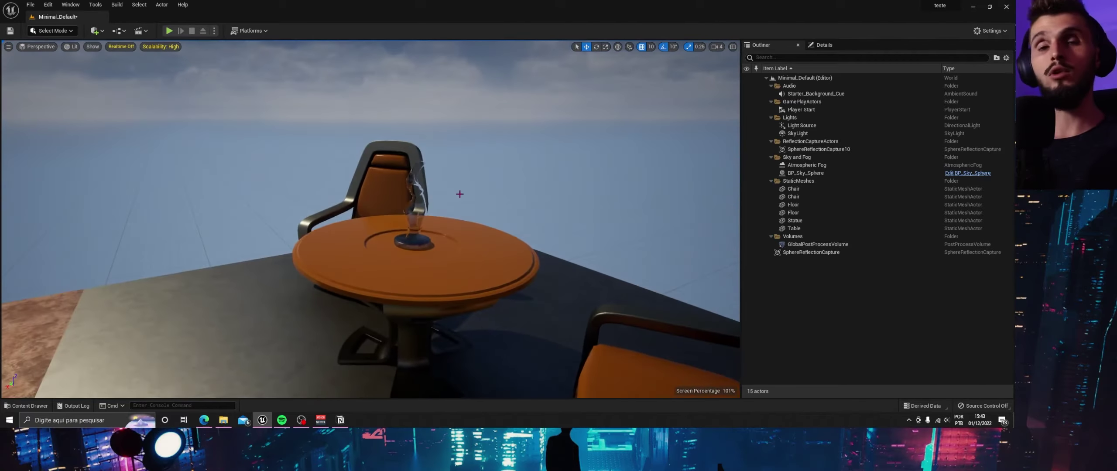
pyautogui.moveTo(459, 194); pyautogui.dragTo(459, 207, button='right')
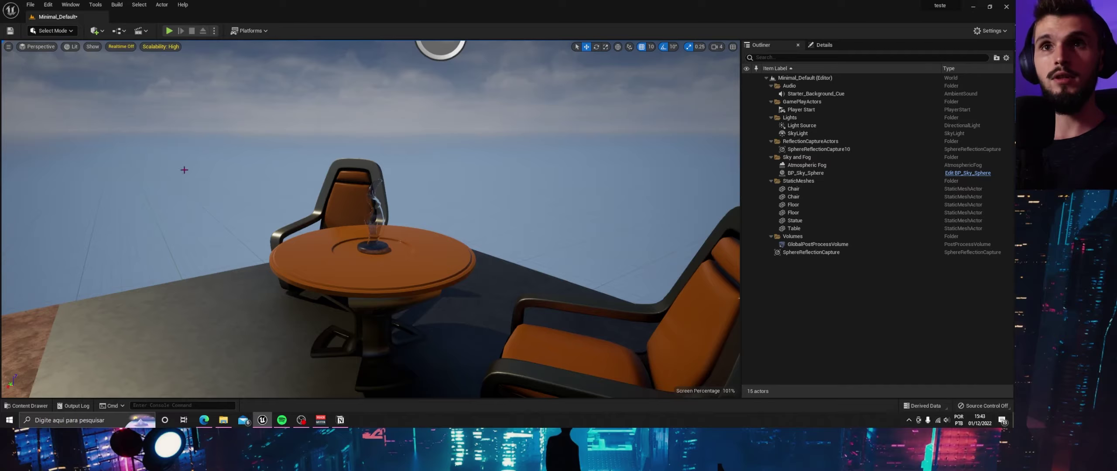
pyautogui.click(8, 47)
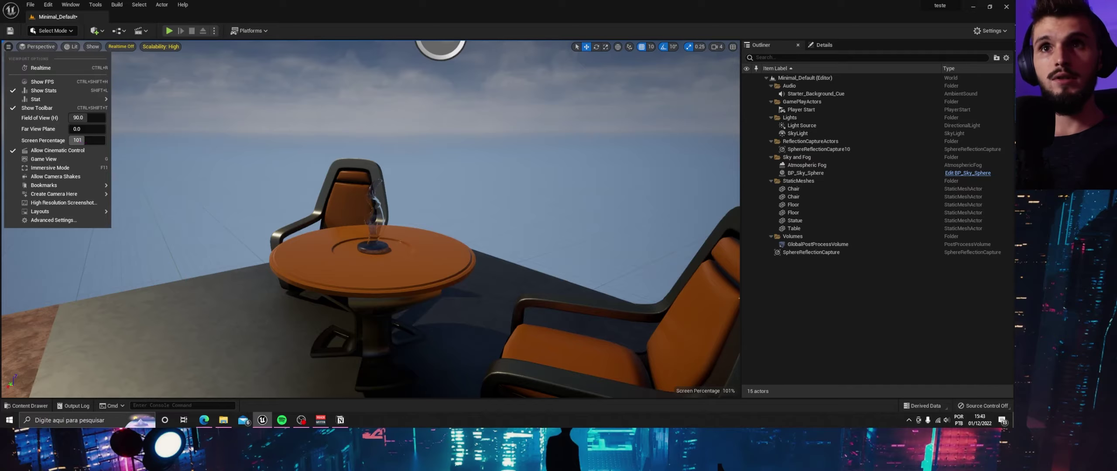
# Drop Screen Percentage to 31, raise it to 50, restore it to 106, then reframe the table.
pyautogui.moveTo(87, 140); pyautogui.dragTo(86, 143)
pyautogui.write('31')
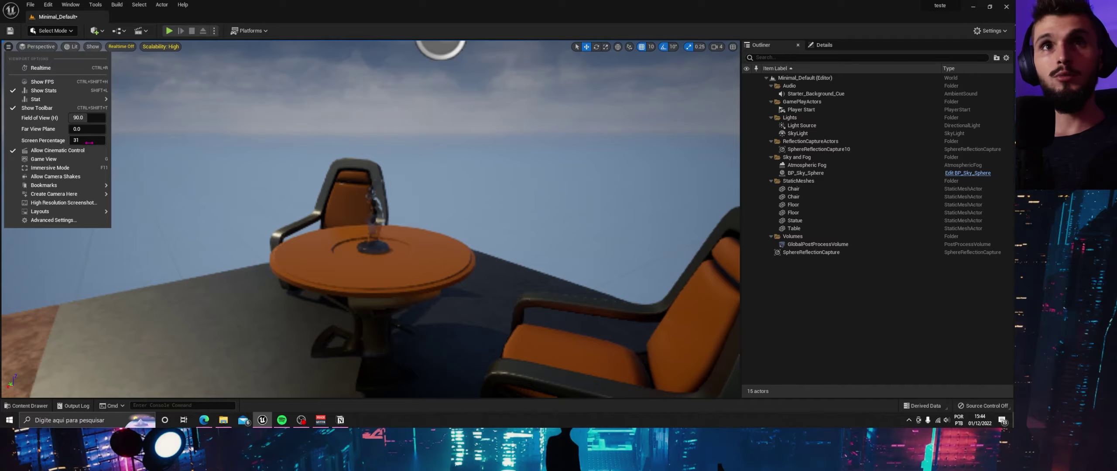
pyautogui.moveTo(84, 142)
pyautogui.mouseDown()
pyautogui.moveTo(105, 142)
pyautogui.moveTo(83, 140)
pyautogui.mouseUp()
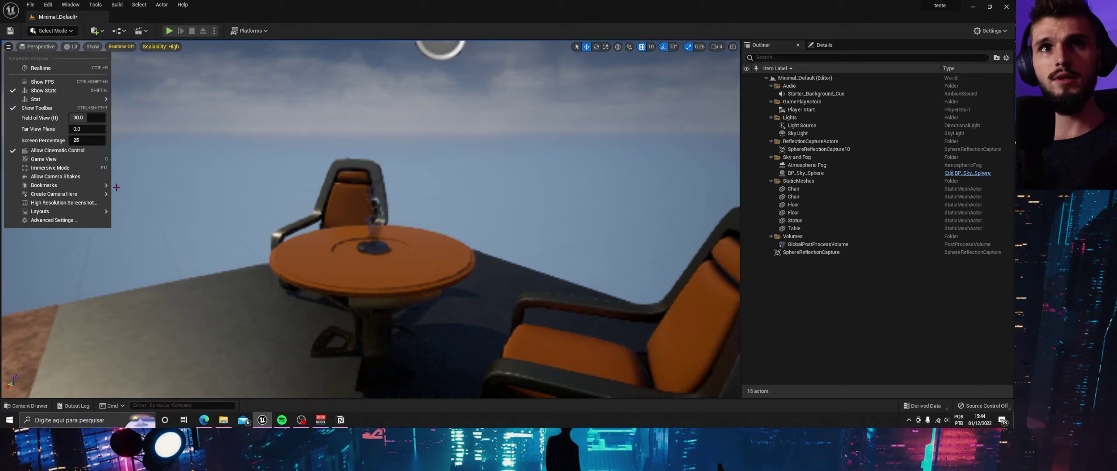
pyautogui.moveTo(83, 140); pyautogui.dragTo(104, 140)
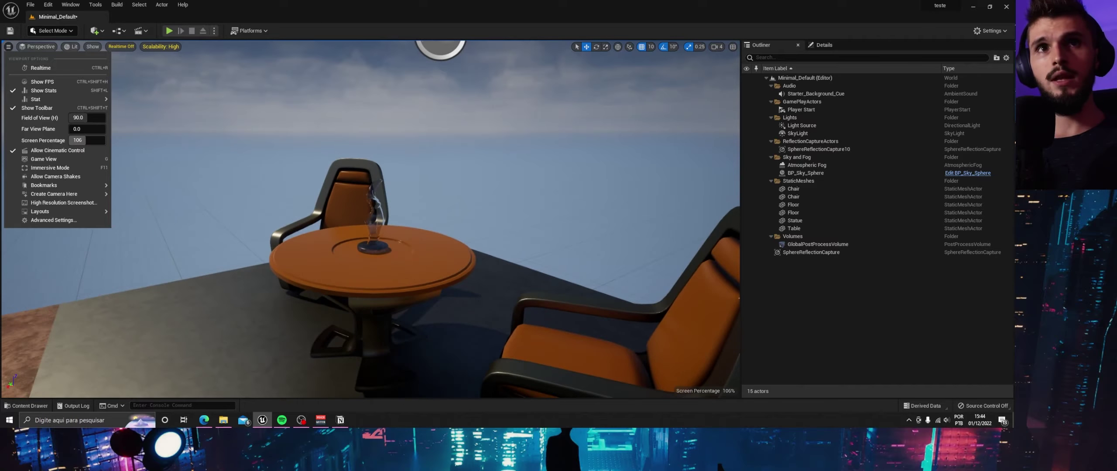
pyautogui.moveTo(306, 218); pyautogui.dragTo(366, 218, button='middle')
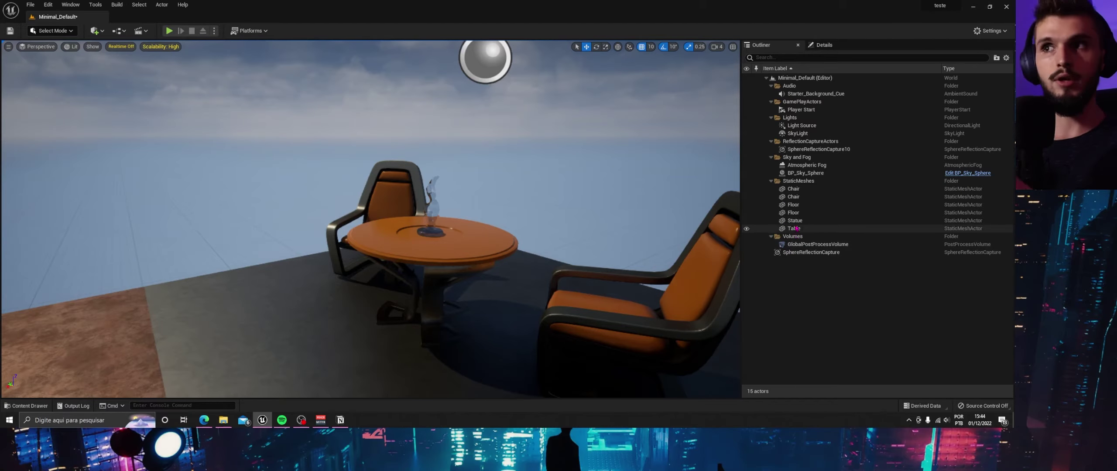
# Hide the Table with its Outliner eye icon, view the chairs, unhide it, and select the Table.
pyautogui.click(746, 229)
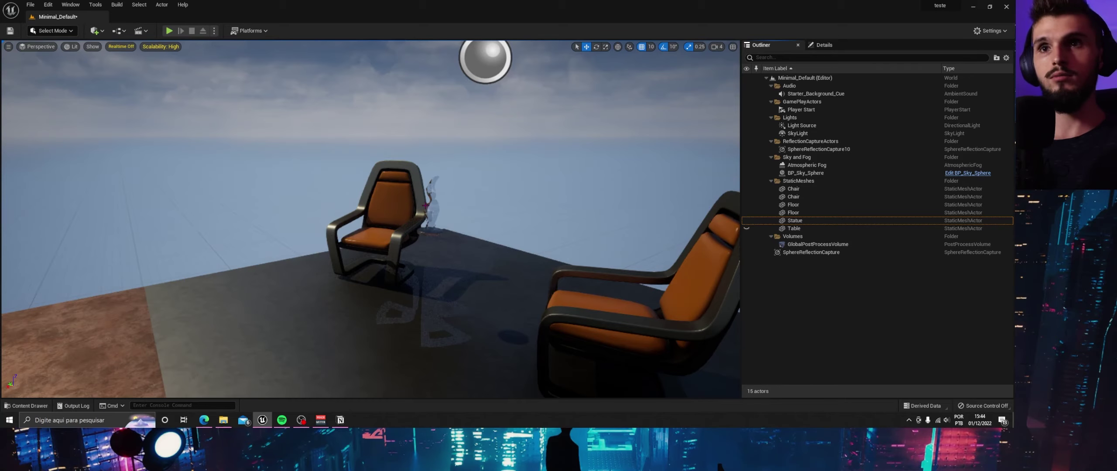
pyautogui.moveTo(371, 218); pyautogui.dragTo(371, 218, button='right')
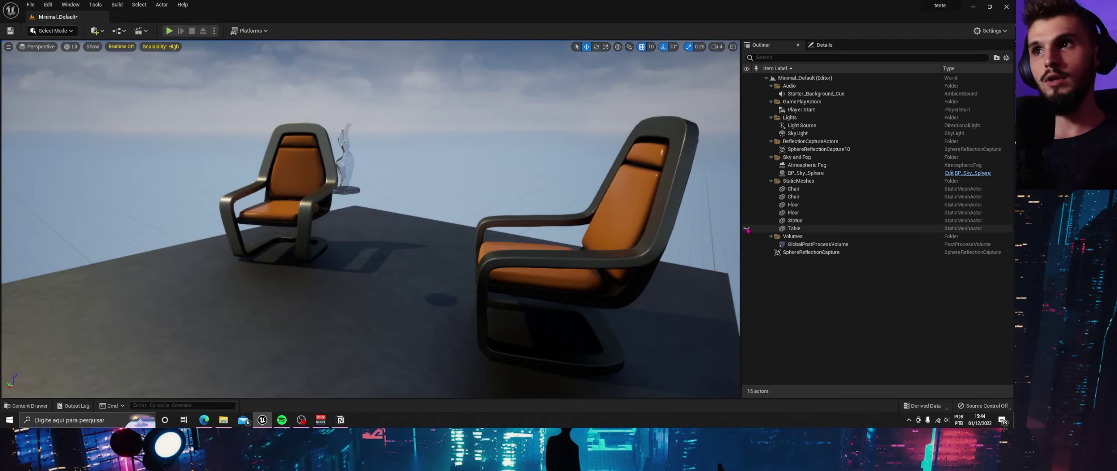
pyautogui.click(747, 229)
pyautogui.moveTo(434, 217); pyautogui.dragTo(434, 217, button='right')
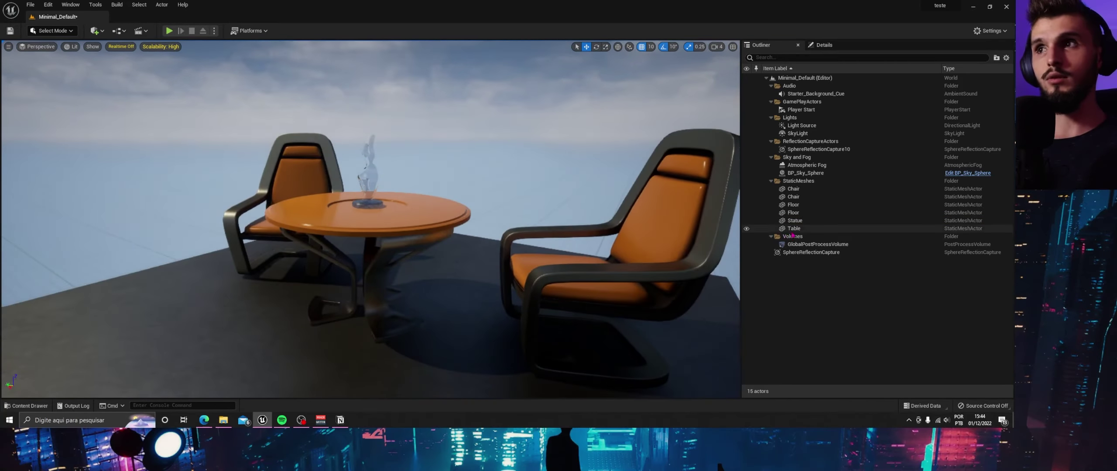
pyautogui.click(797, 230)
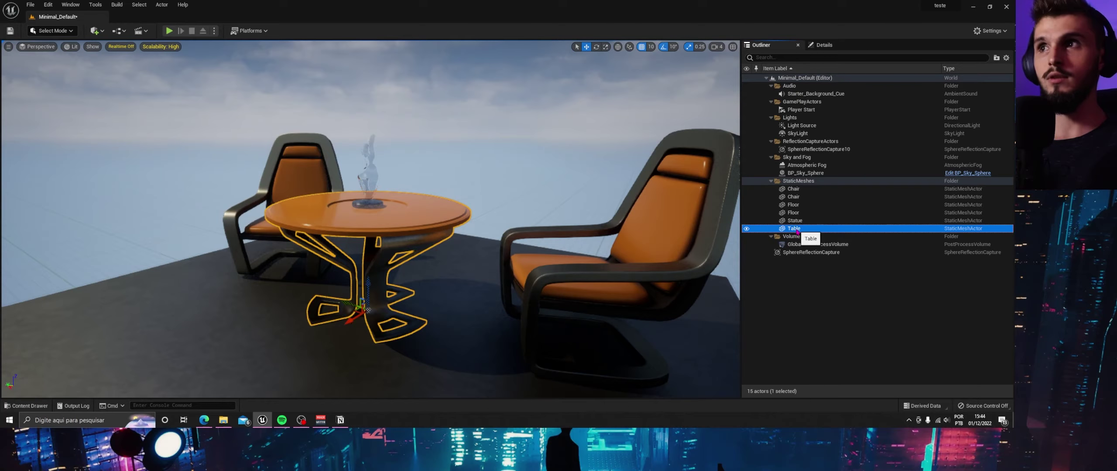
pyautogui.keyDown('ctrl'); pyautogui.click(811, 135); pyautogui.keyUp('ctrl')
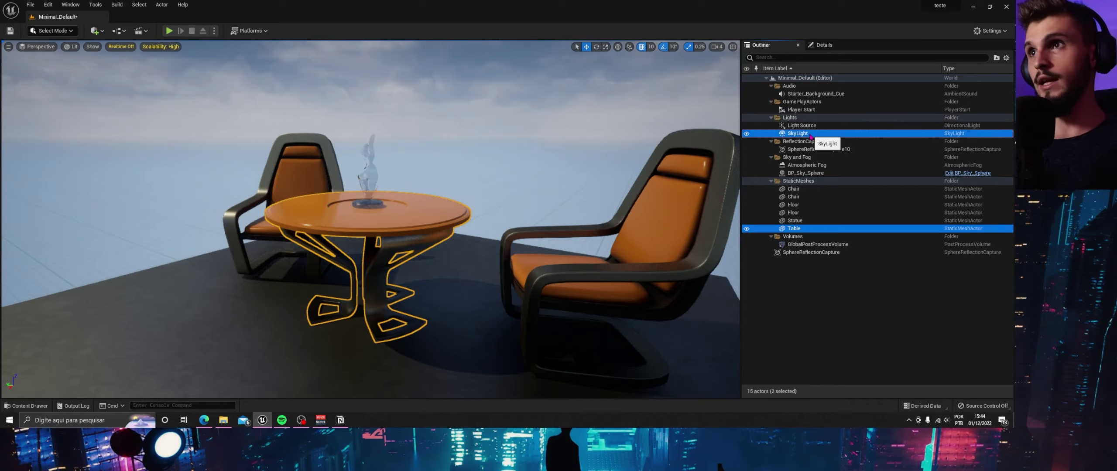
pyautogui.rightClick(813, 231)
pyautogui.moveTo(842, 117)
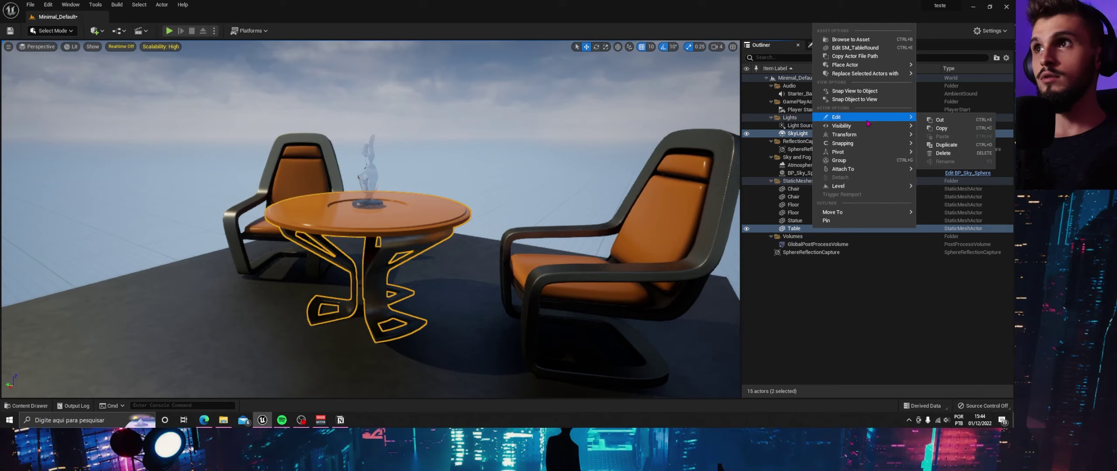
pyautogui.moveTo(881, 125)
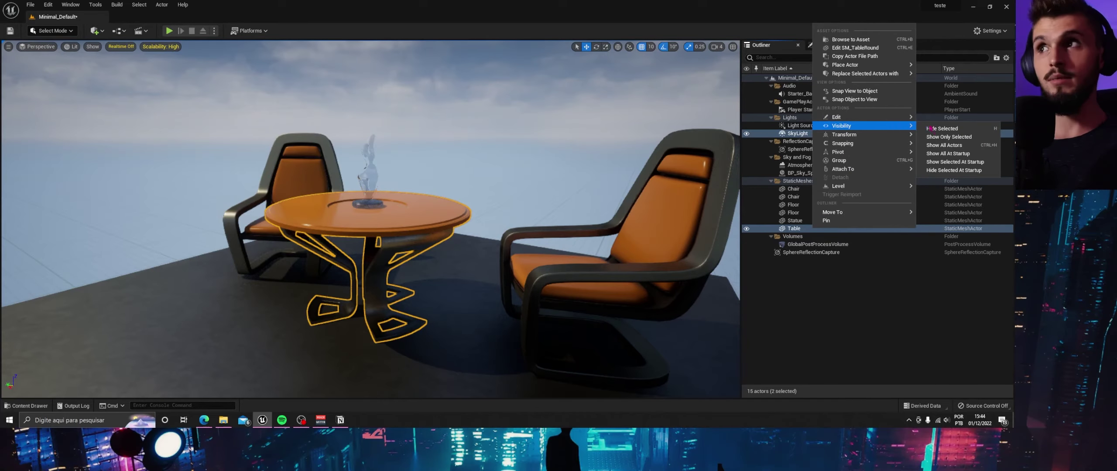
pyautogui.click(947, 136)
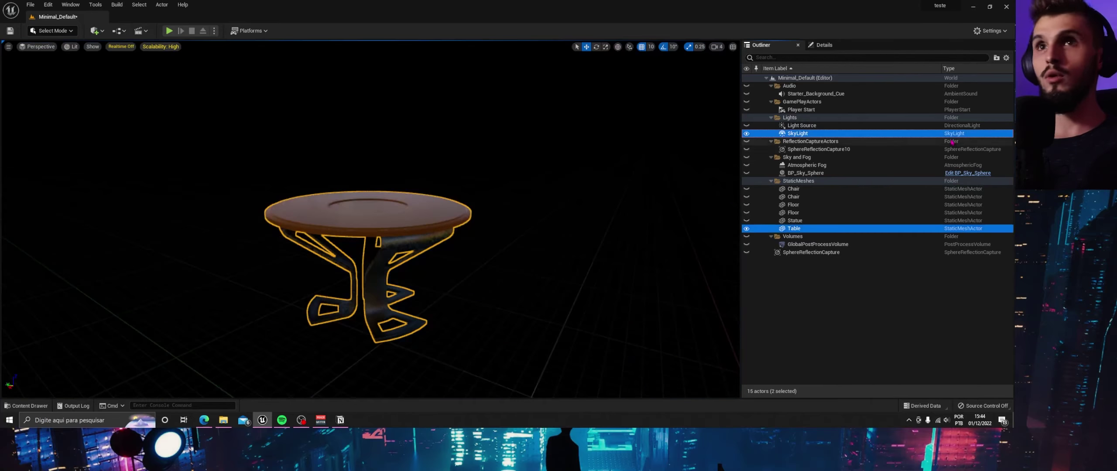
pyautogui.moveTo(595, 218)
pyautogui.mouseDown(button='right')
pyautogui.moveTo(596, 245)
pyautogui.moveTo(595, 210)
pyautogui.moveTo(596, 244)
pyautogui.moveTo(338, 257)
pyautogui.mouseUp(button='right')
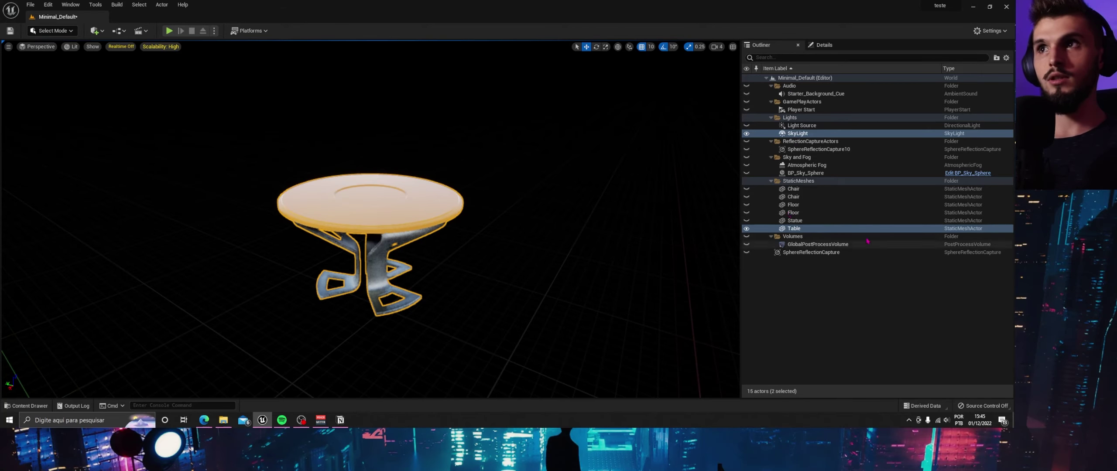
pyautogui.hotkey('ctrl', 'z')
pyautogui.moveTo(540, 242); pyautogui.dragTo(515, 244, button='right')
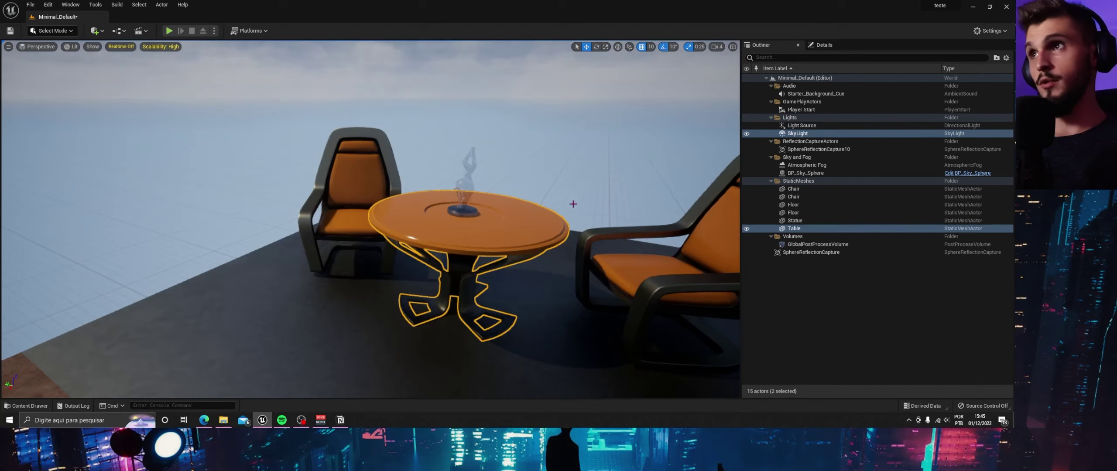
# Set Engine Scalability Settings quality to Low, then orbit around the table to check the scene.
pyautogui.click(998, 31)
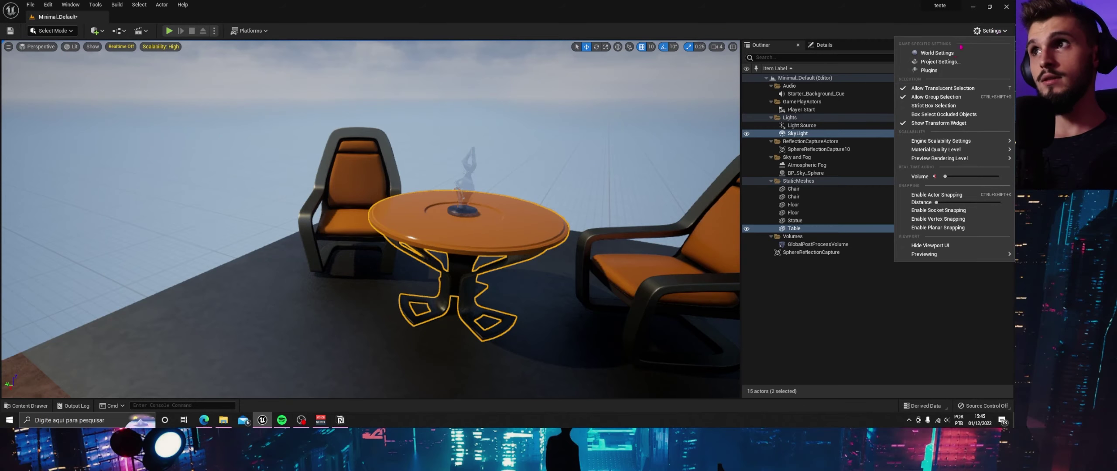
pyautogui.moveTo(955, 146)
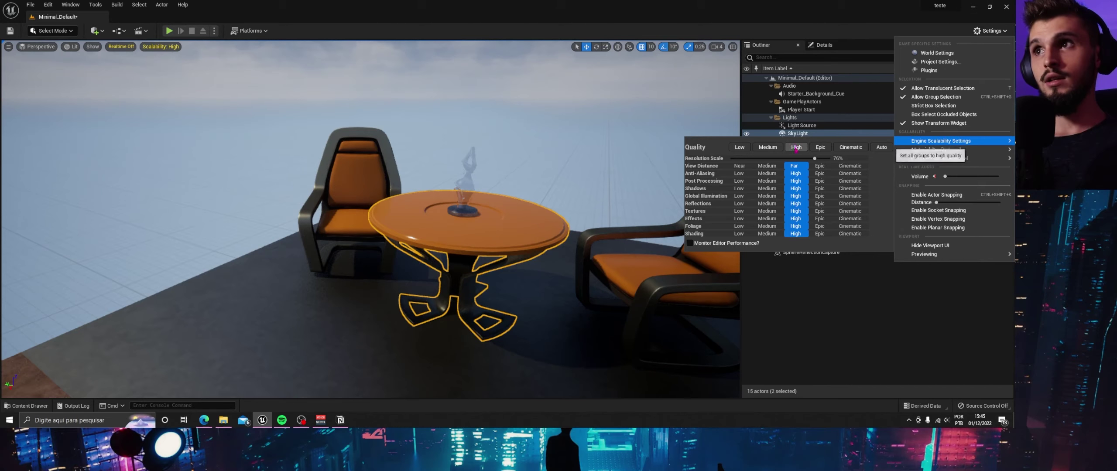
pyautogui.click(740, 148)
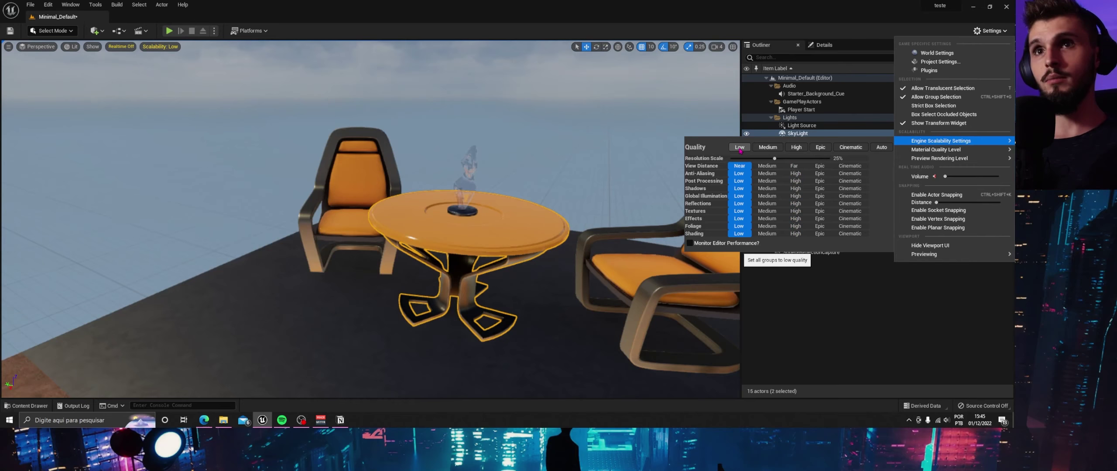
pyautogui.moveTo(567, 261); pyautogui.dragTo(545, 262, button='right')
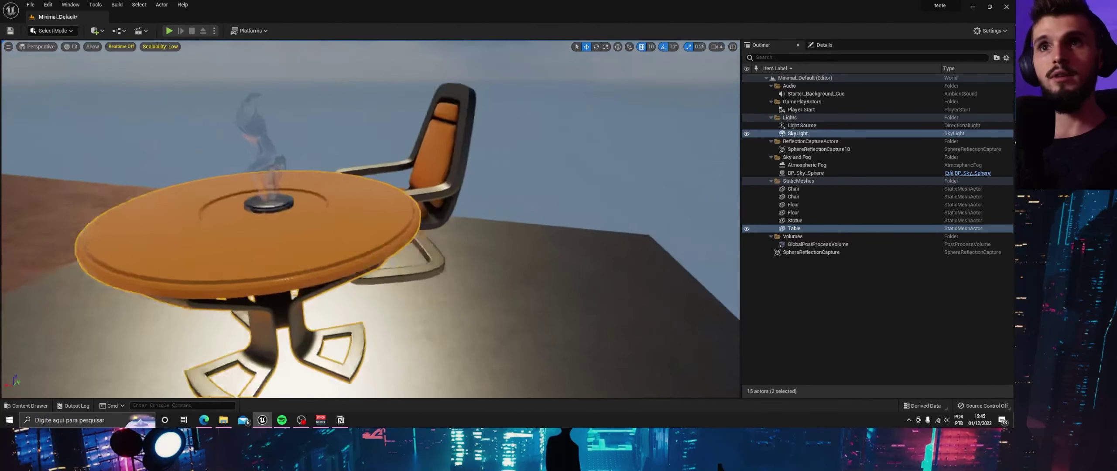
pyautogui.moveTo(371, 218); pyautogui.dragTo(349, 218, button='right')
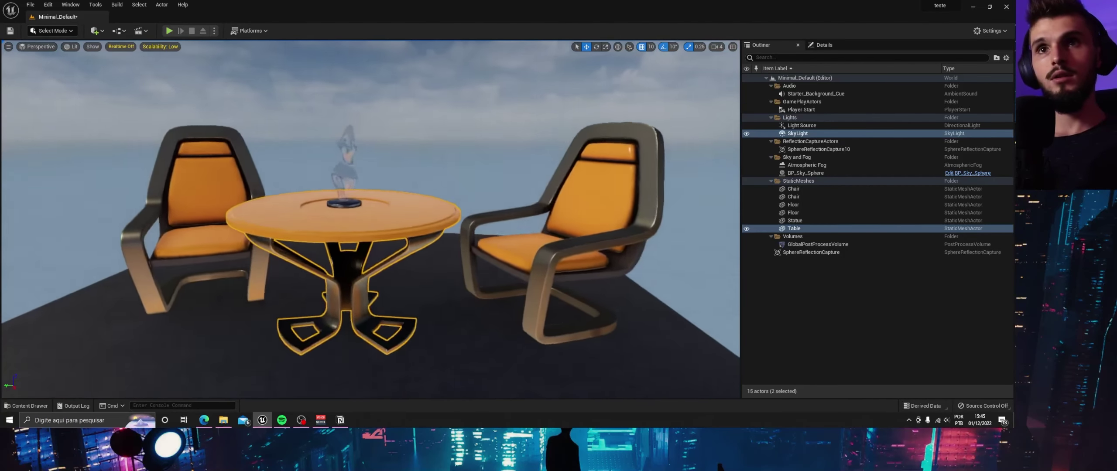
pyautogui.moveTo(462, 233); pyautogui.dragTo(462, 232, button='right')
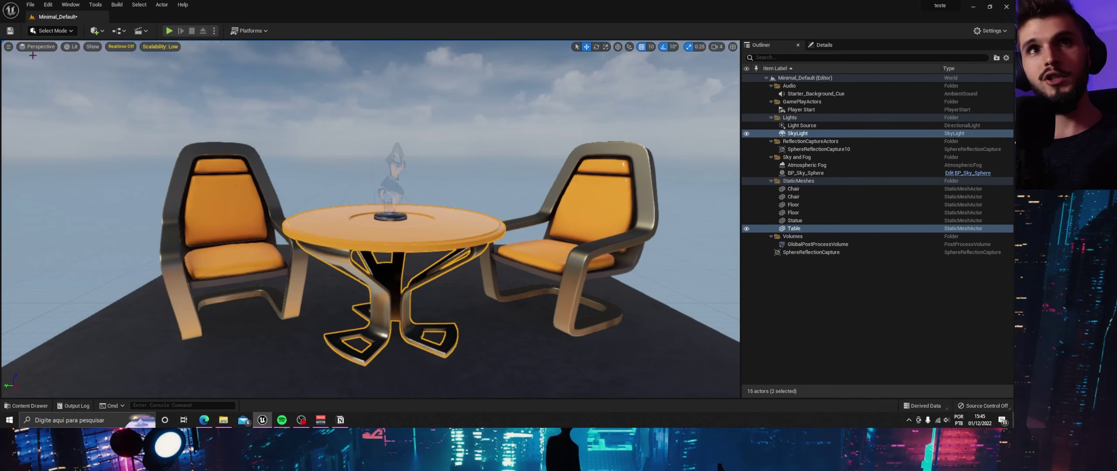
pyautogui.click(9, 47)
pyautogui.click(37, 46)
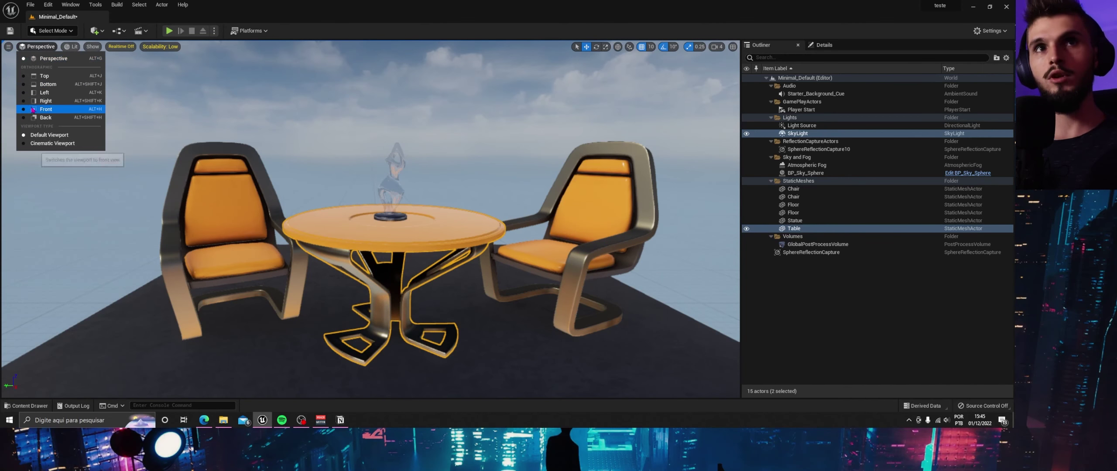
pyautogui.click(989, 30)
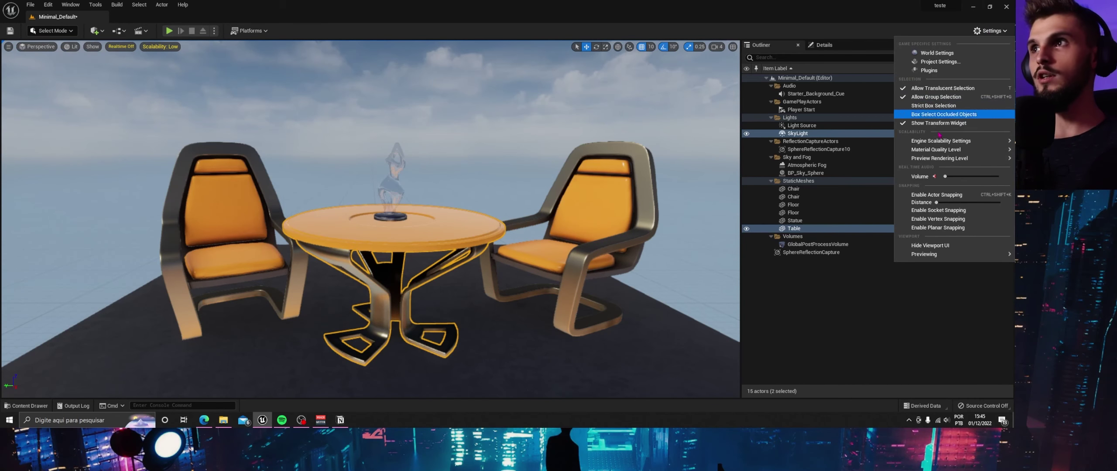
pyautogui.moveTo(935, 158)
pyautogui.click(860, 307)
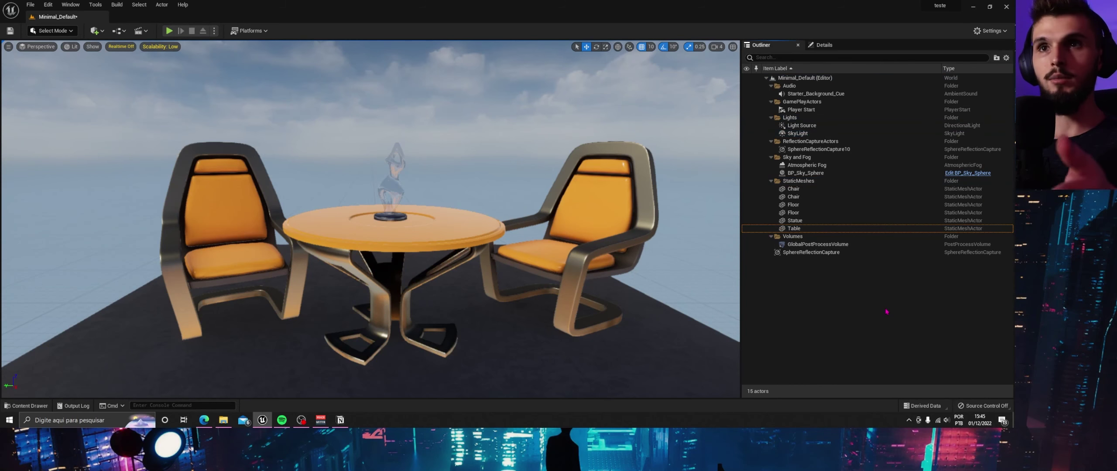